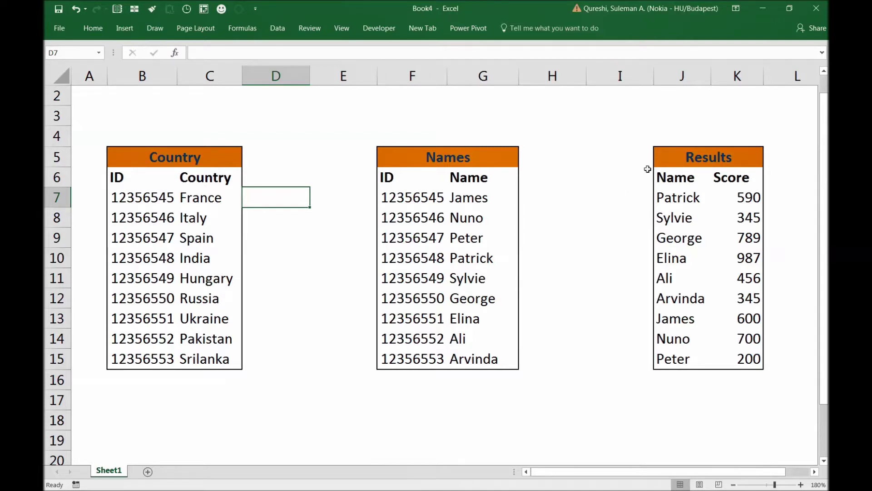
Step: Compare the first ID in the Country and Names tables, tracing it to the name James
click(169, 163)
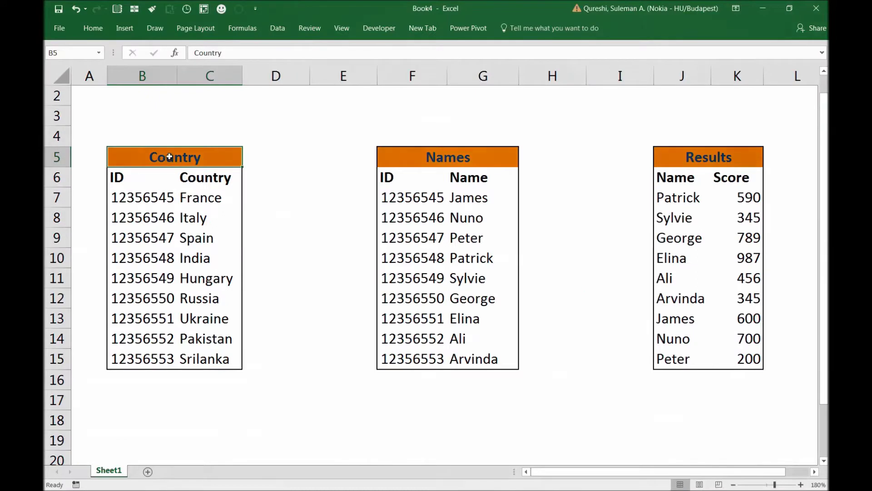
click(150, 197)
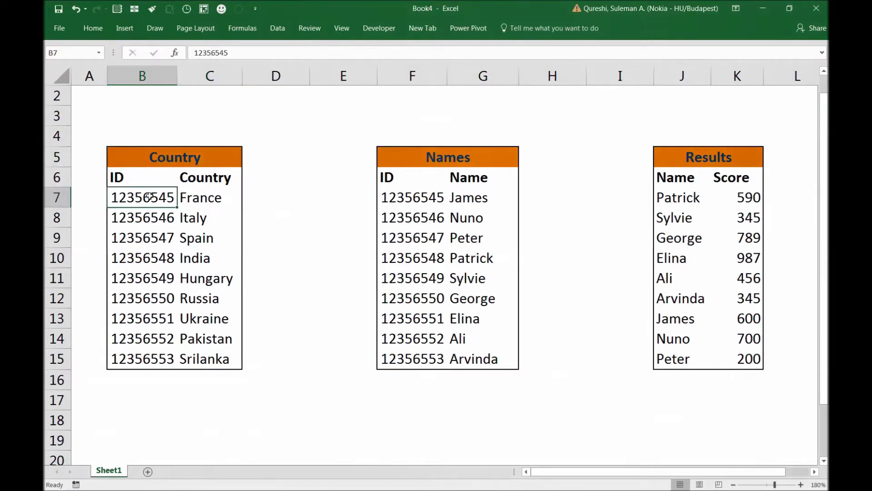
click(192, 194)
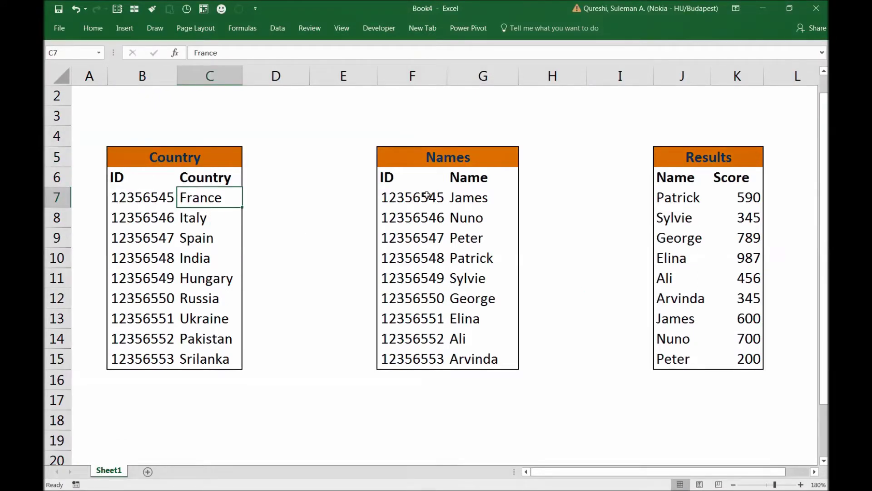
click(425, 159)
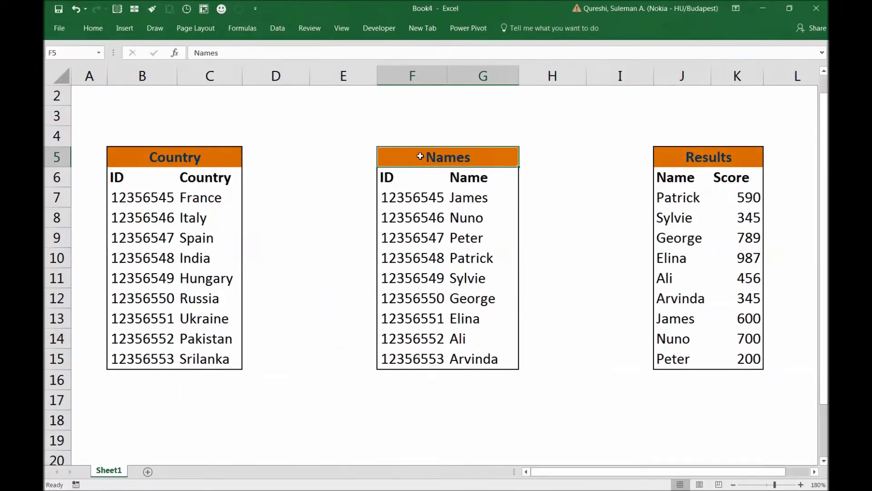
click(415, 199)
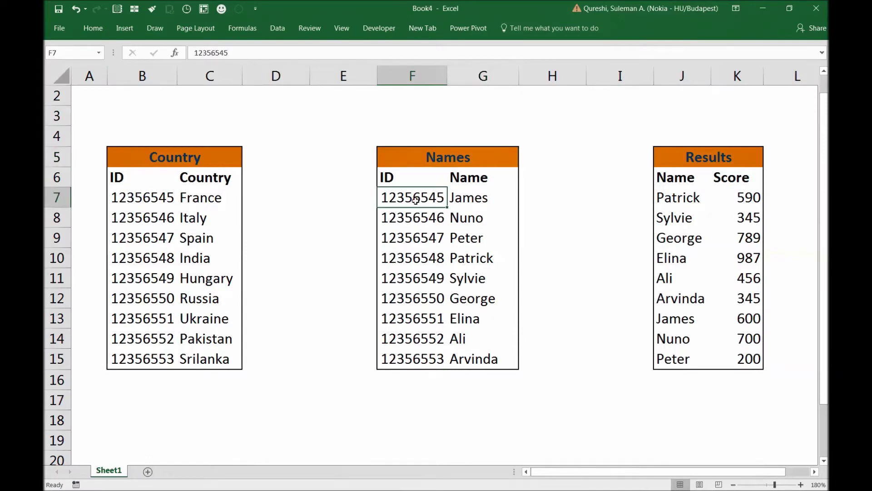
click(152, 202)
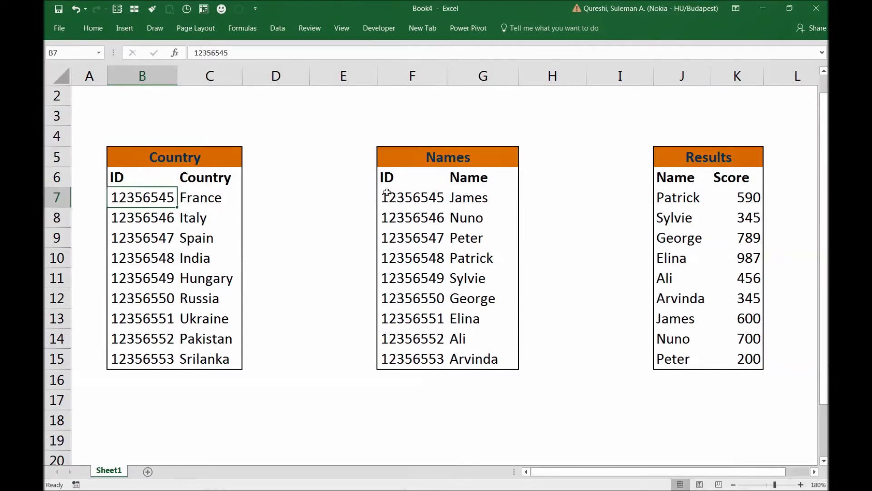
click(402, 195)
drag(470, 196, 472, 298)
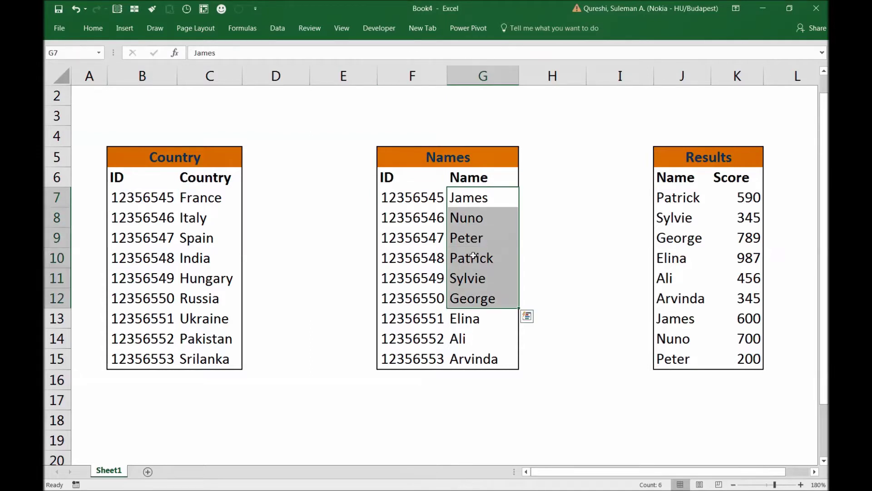
click(466, 202)
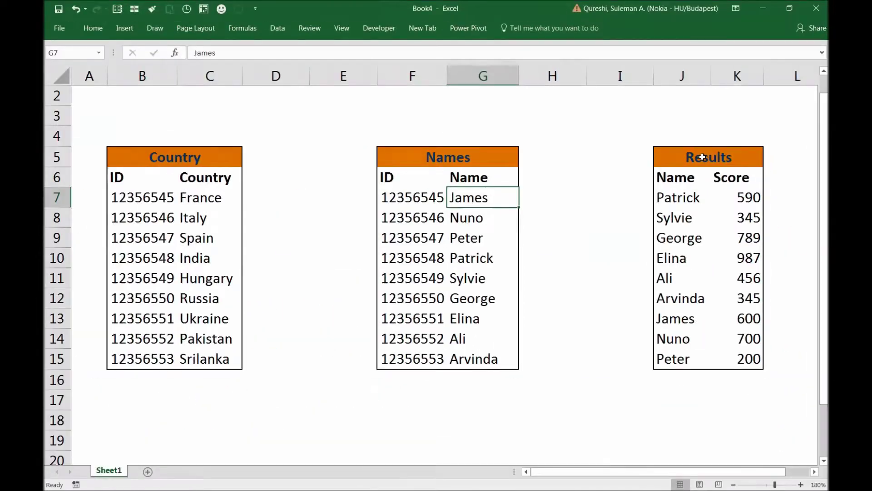
Step: Check Patrick's score of 590 in the Results table, undoing one stray change
click(675, 196)
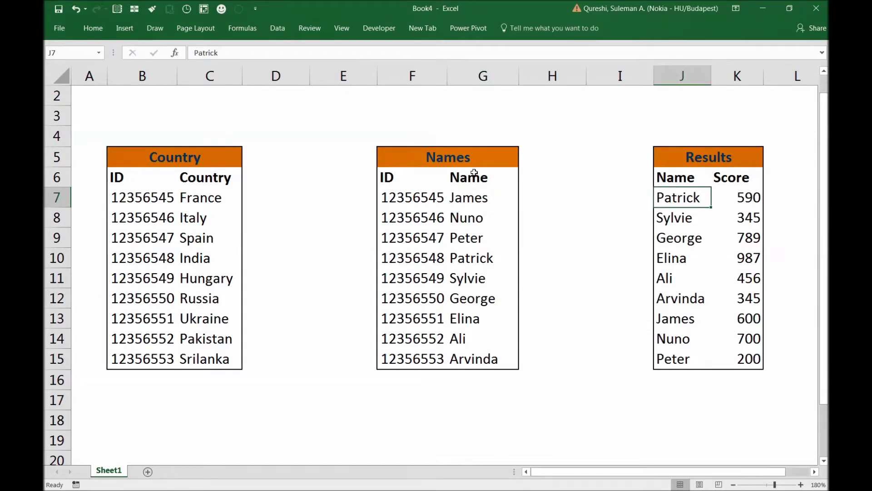
click(751, 199)
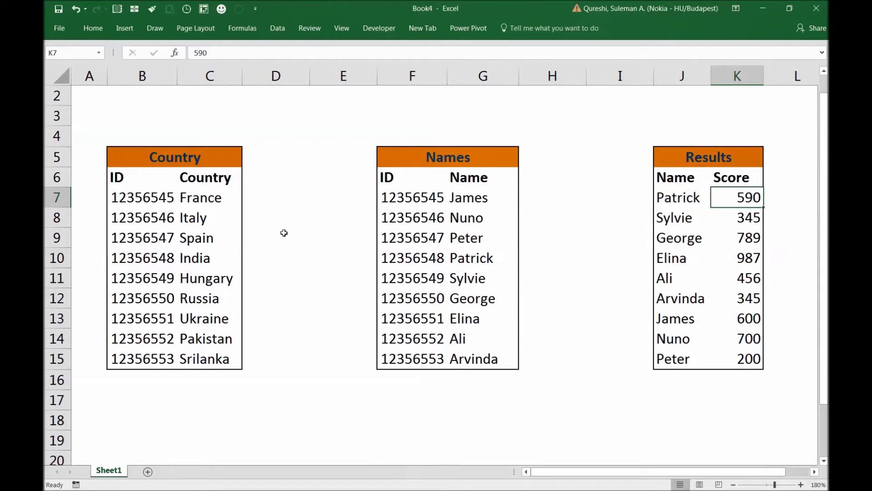
click(250, 196)
click(134, 199)
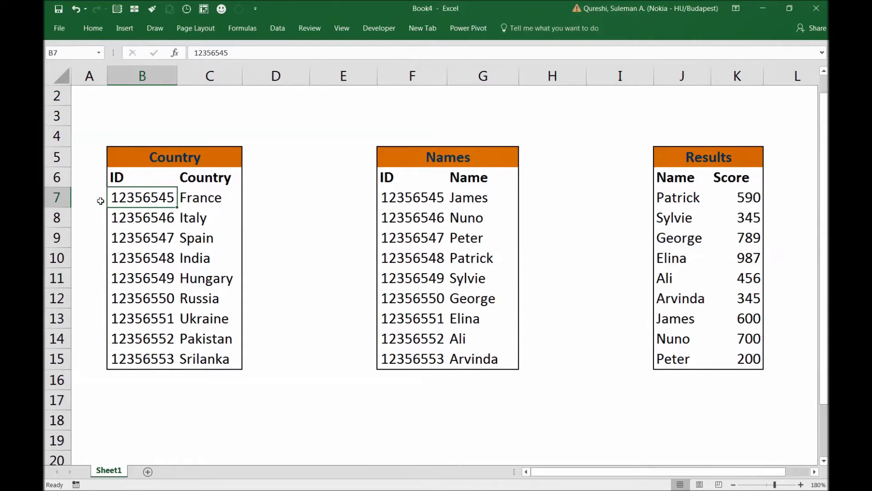
click(687, 202)
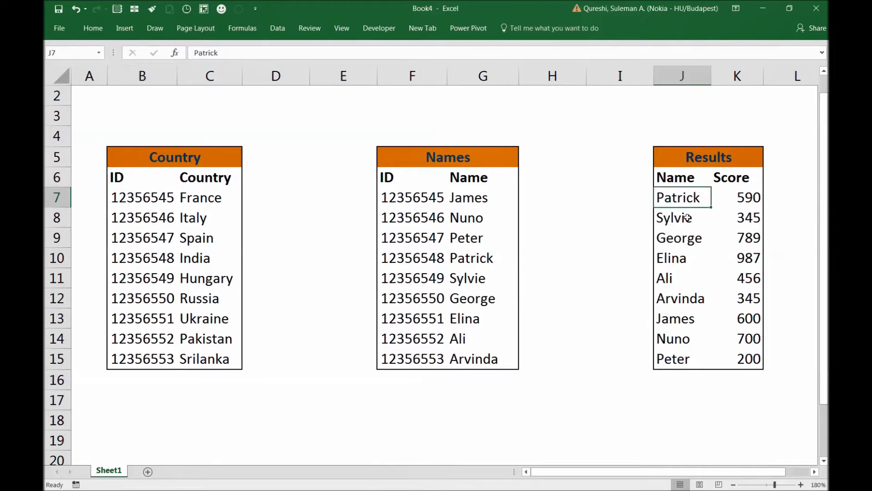
key(ctrl+z)
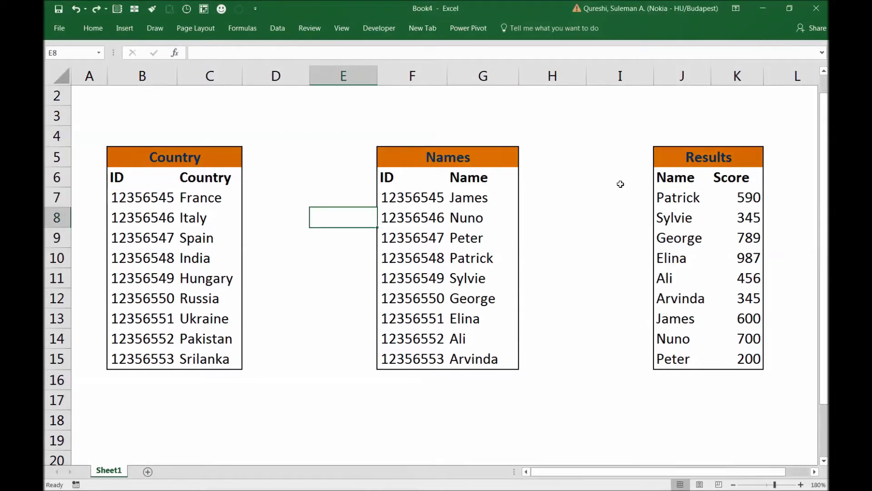
click(157, 195)
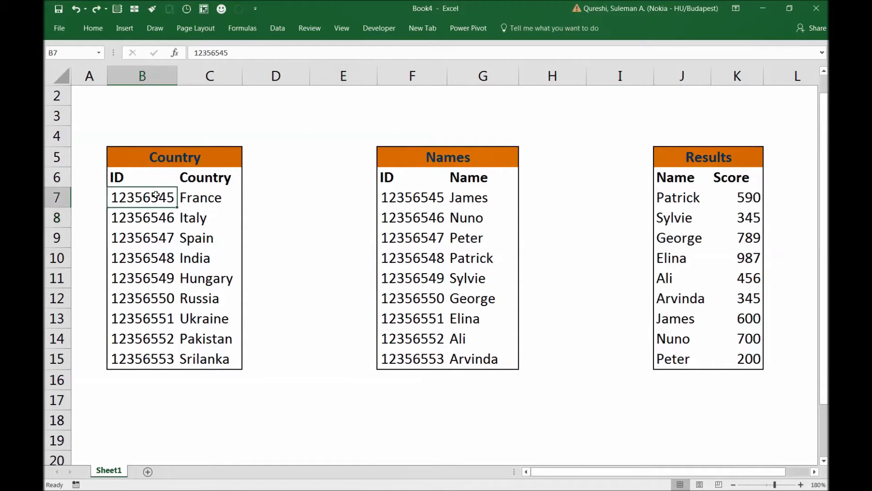
click(682, 207)
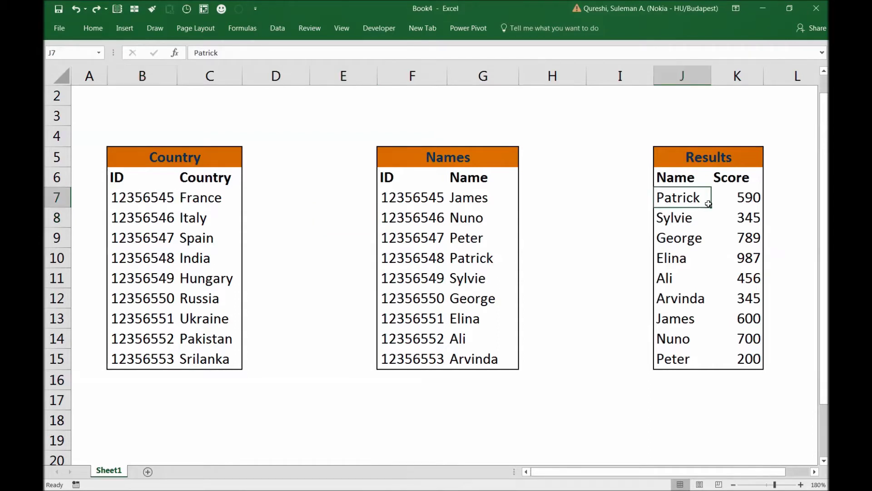
click(741, 205)
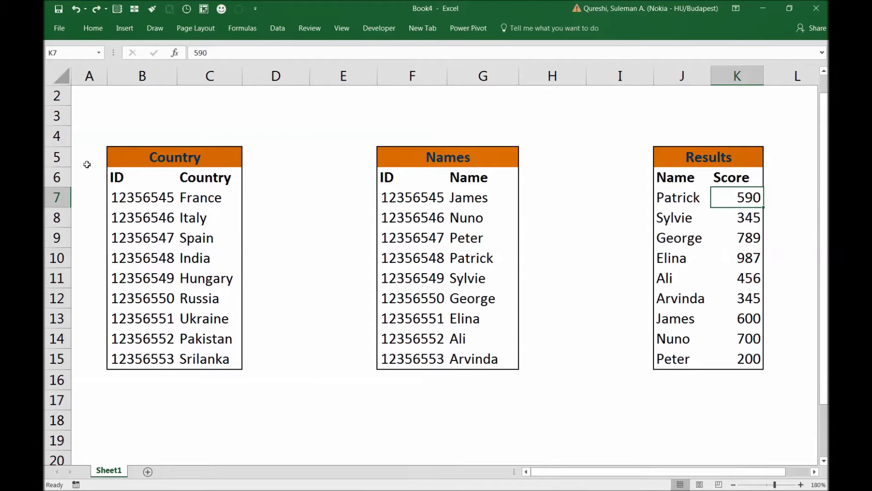
Step: Fill the ID headers of the Country and Names tables blue
click(175, 181)
ctrl+click(384, 177)
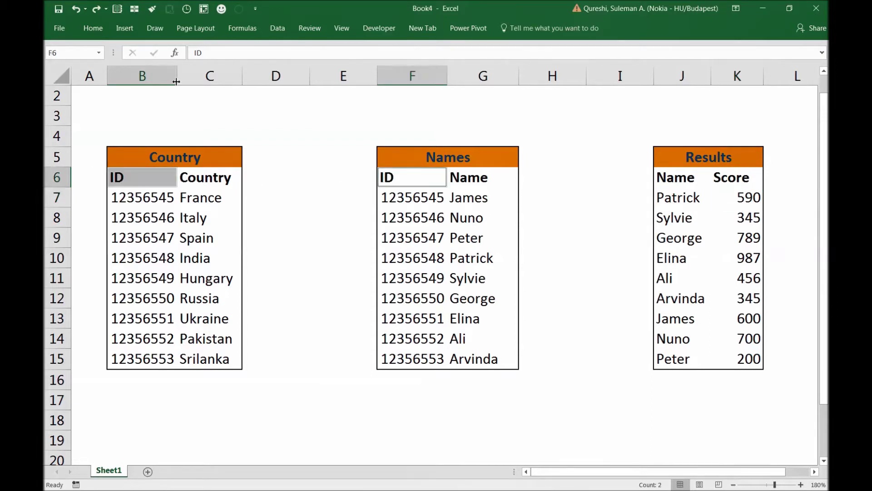
click(87, 29)
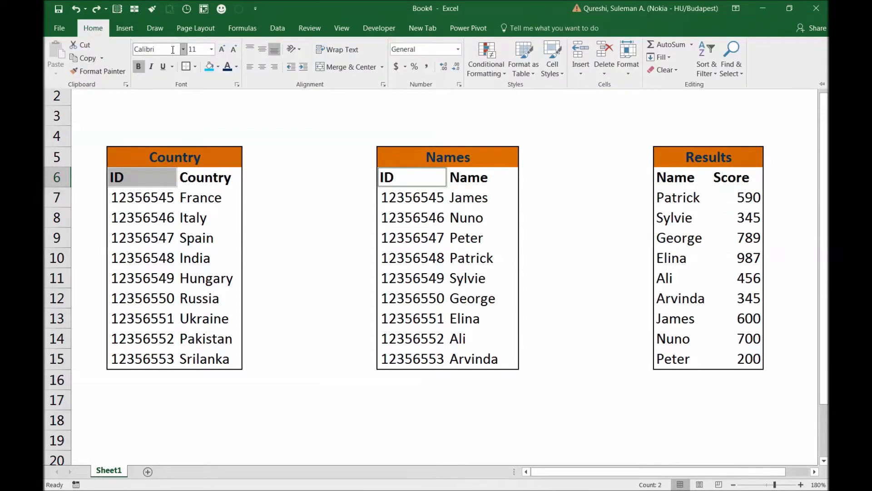
click(205, 68)
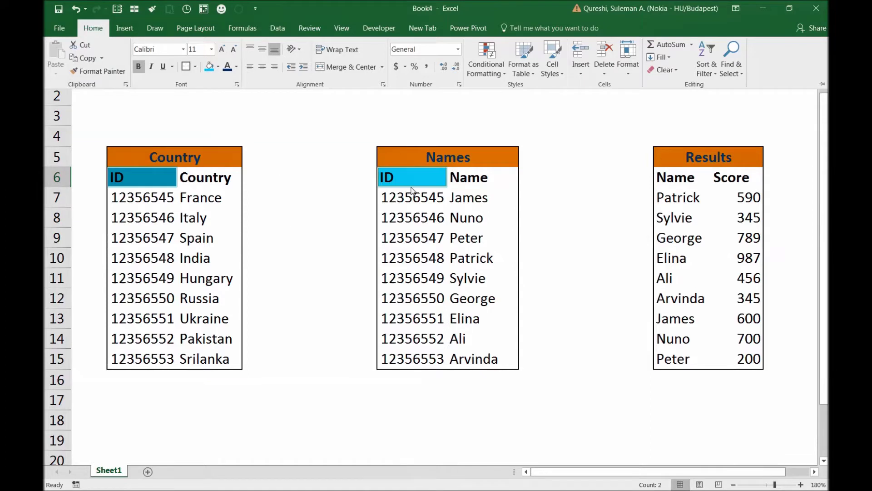
Step: Fill the Name headers of the Names and Results tables green
click(466, 197)
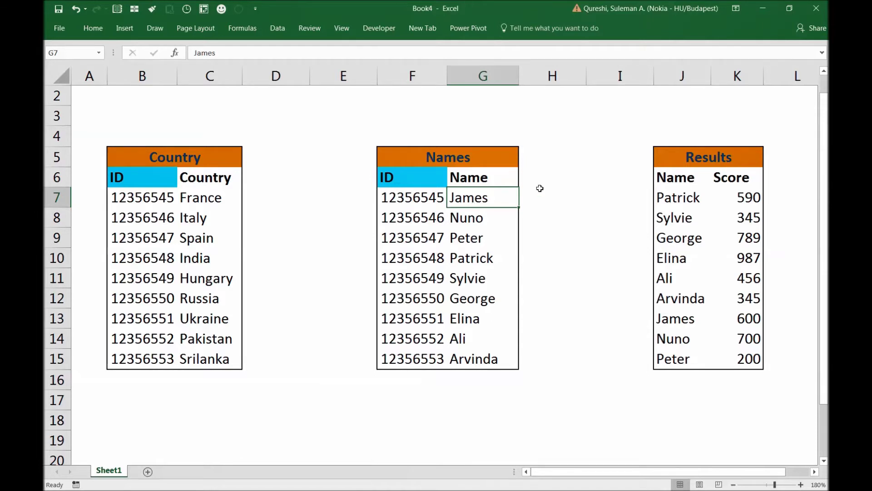
click(502, 181)
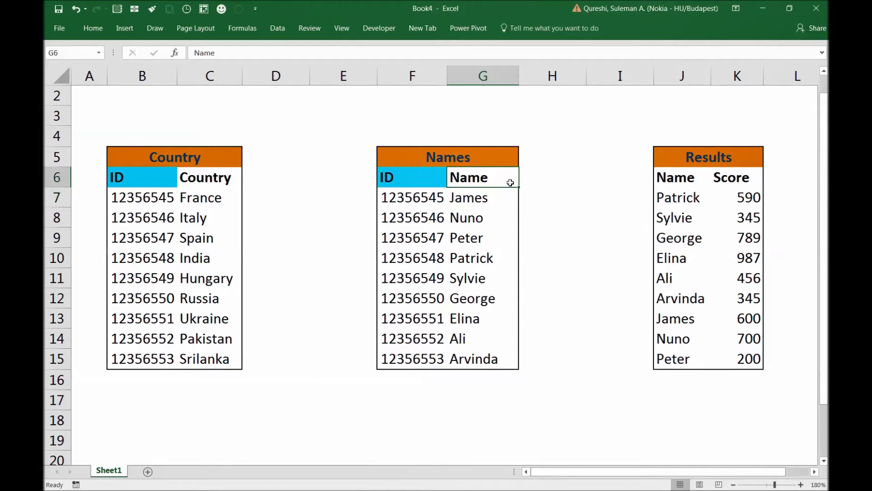
click(661, 181)
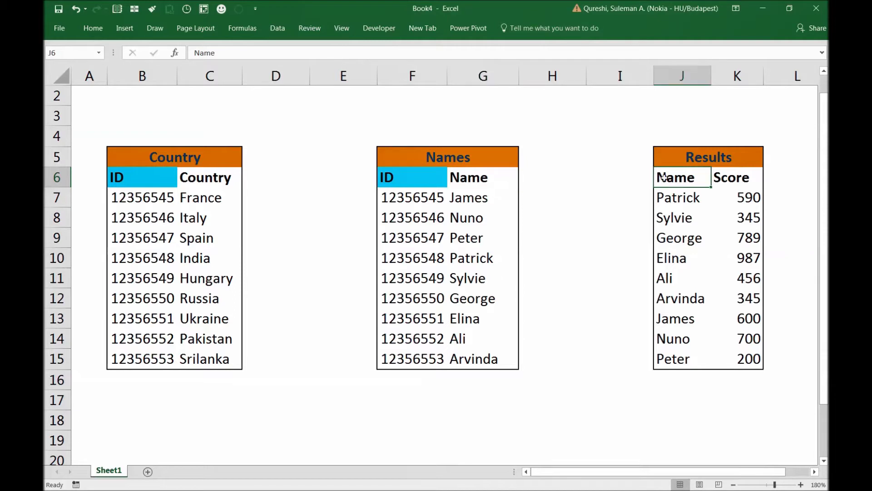
click(143, 180)
click(655, 182)
ctrl+click(483, 182)
click(92, 29)
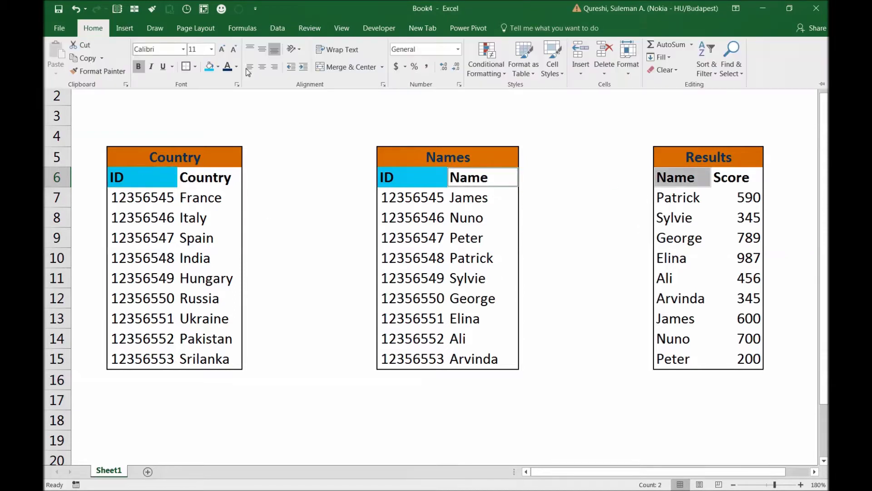
click(218, 66)
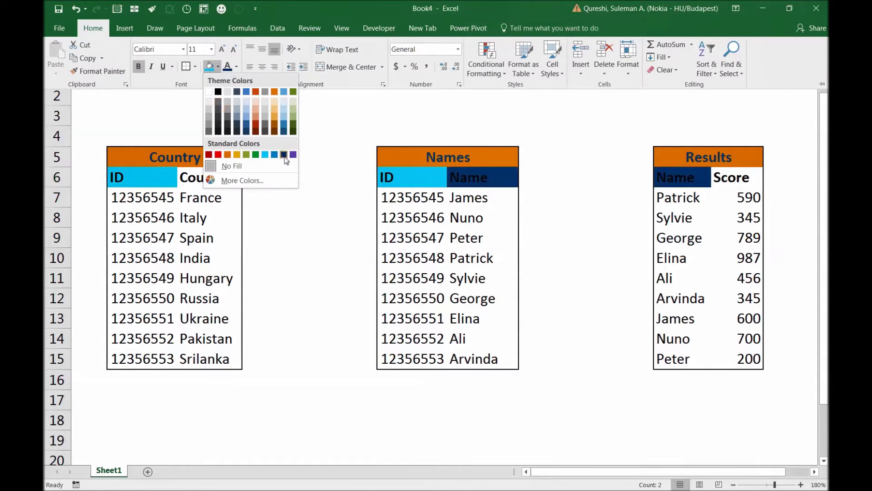
click(255, 155)
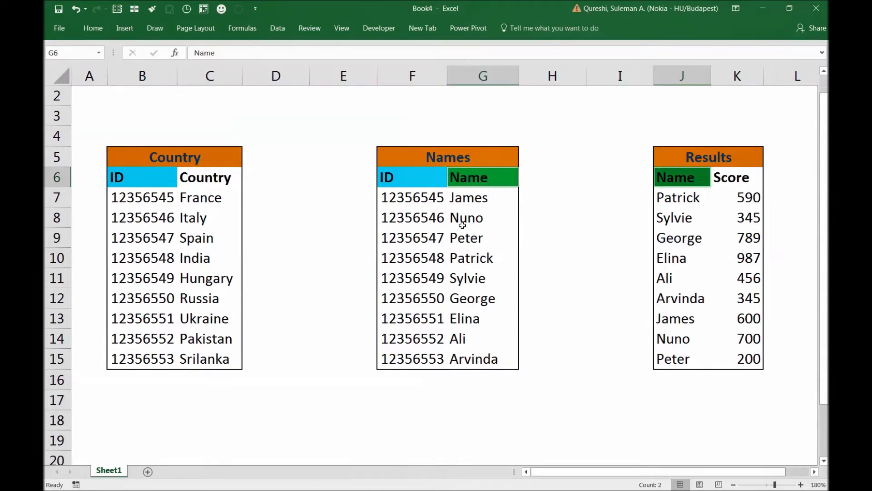
Step: Review the newly coloured headers across the three tables
click(691, 179)
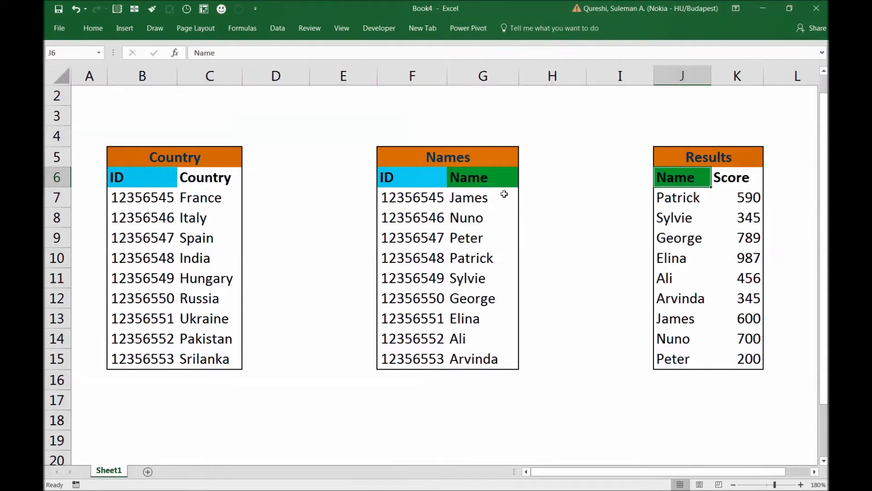
click(176, 182)
click(395, 179)
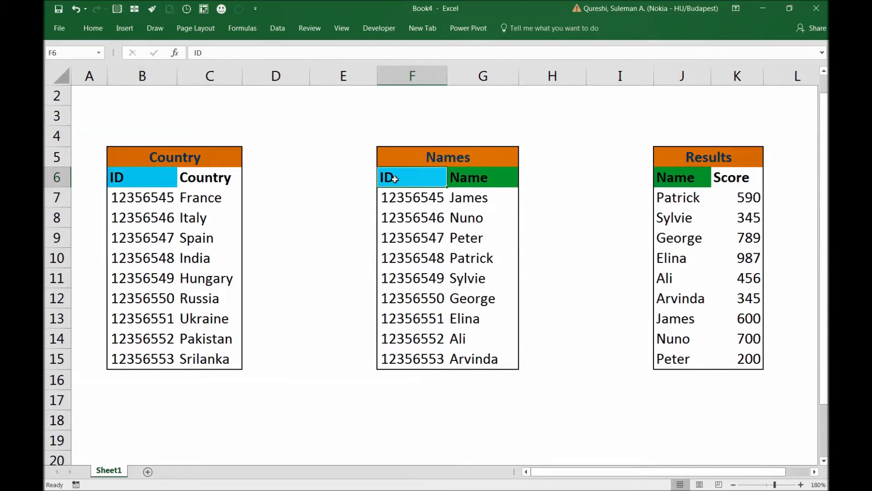
click(136, 172)
click(660, 194)
click(675, 179)
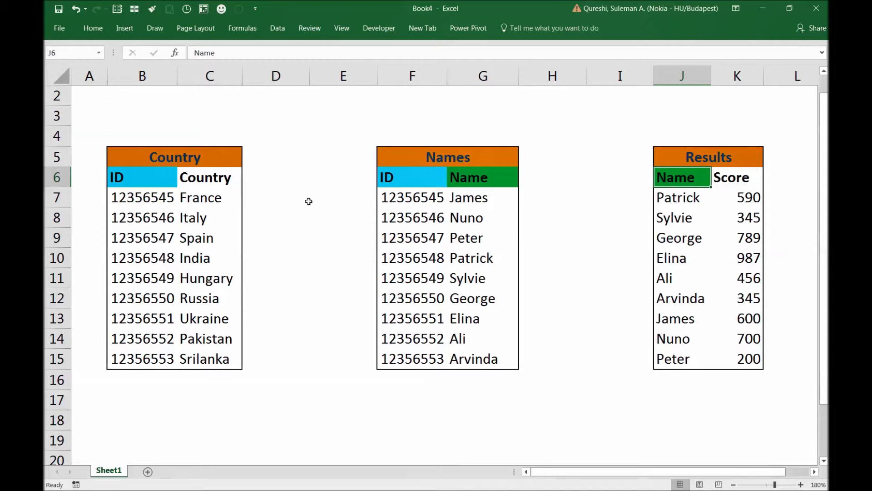
click(296, 165)
Step: Enter =VLOOKUP(B7,F6:G15,2,FALSE) in D7 so ID 12356545 returns James
click(272, 183)
click(269, 204)
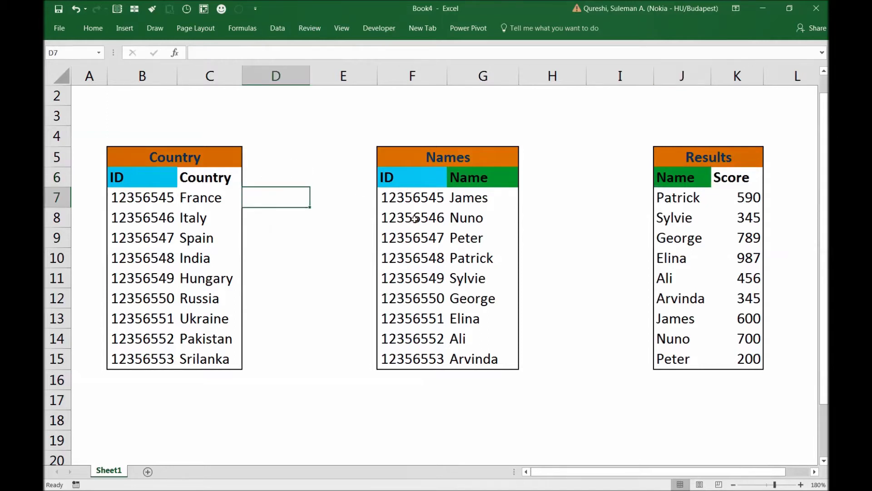
text(=vlo)
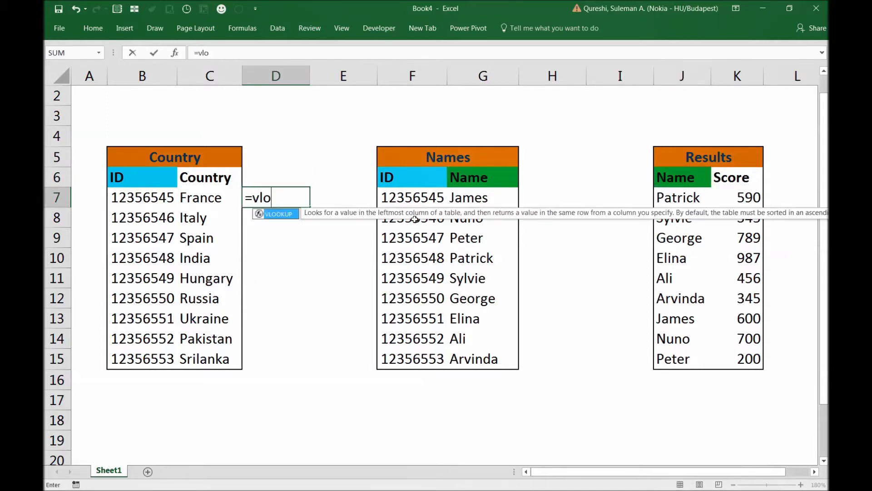
text(okup()
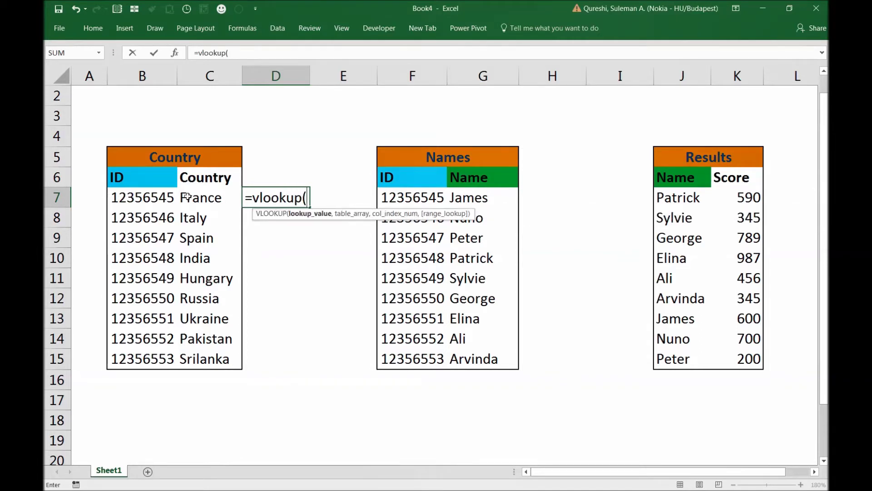
click(159, 196)
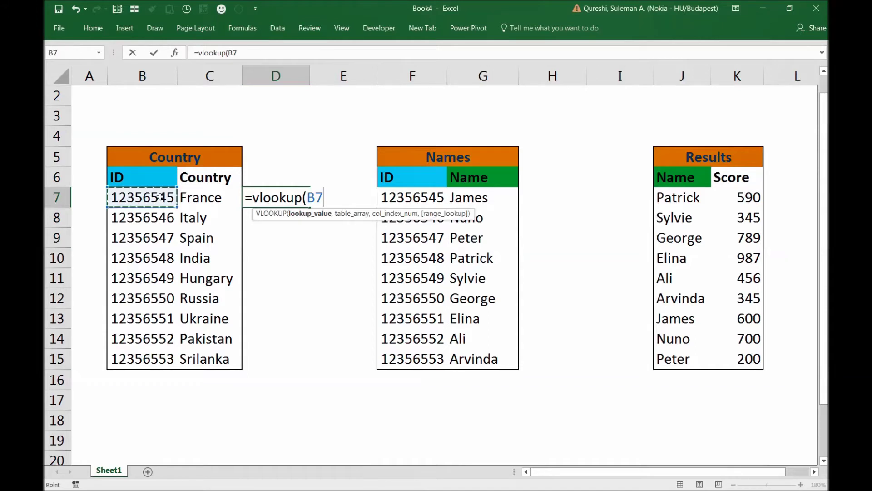
text(,)
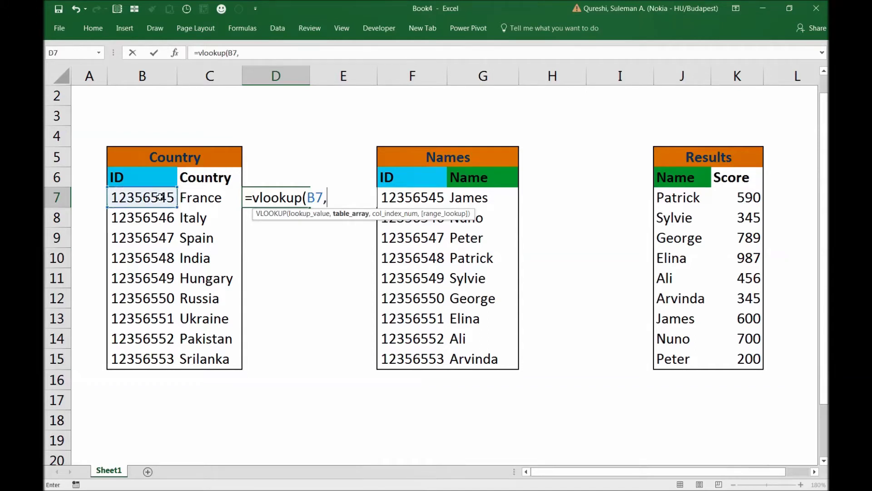
drag(407, 179, 499, 352)
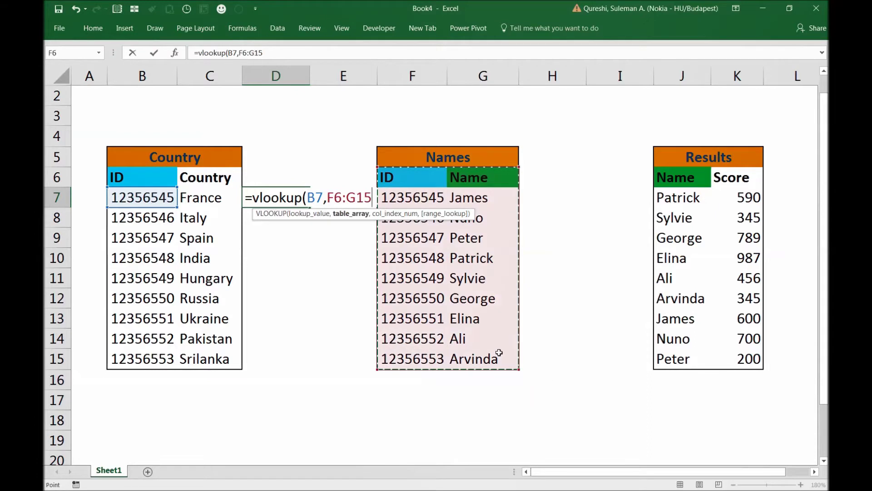
text(,)
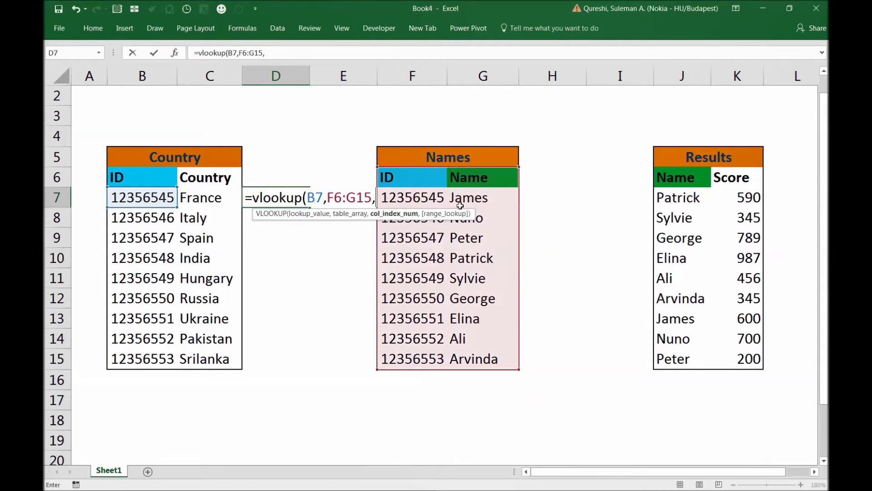
text(2)
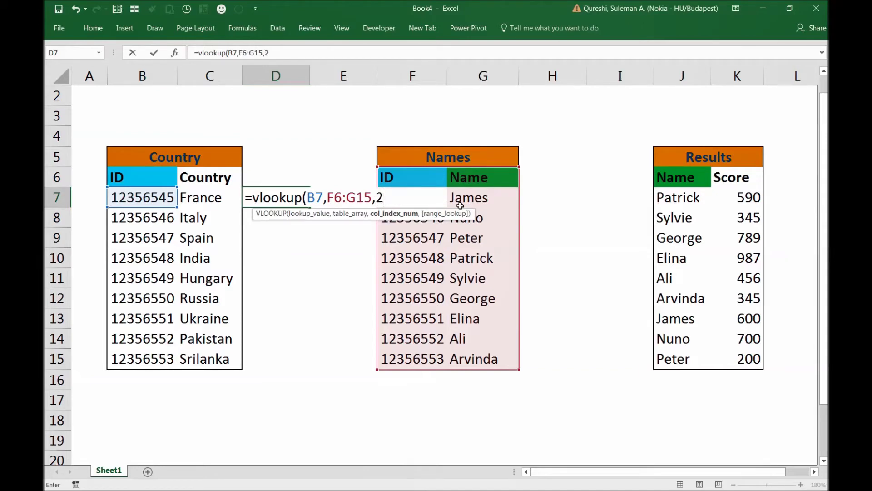
text(,false)
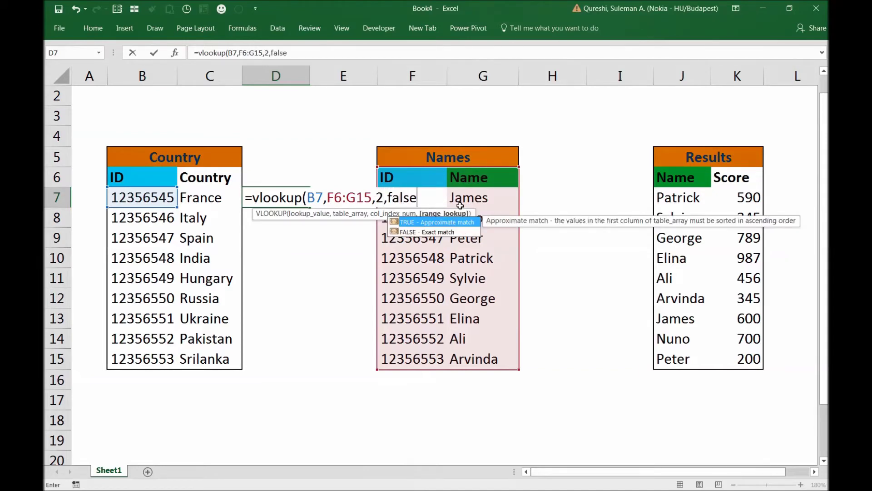
text())
key(Return)
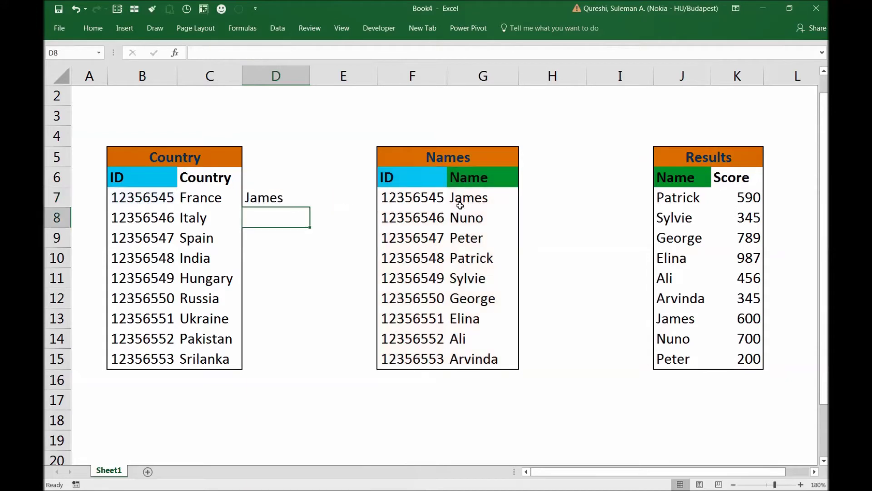
key(Up)
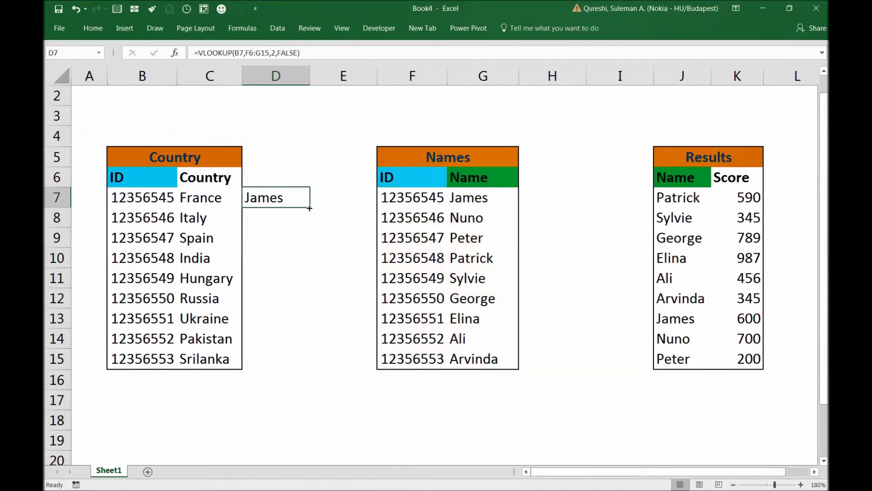
Step: Fill D7's name lookup down to D15 and confirm D7's formula unchanged
drag(309, 208, 295, 359)
click(287, 197)
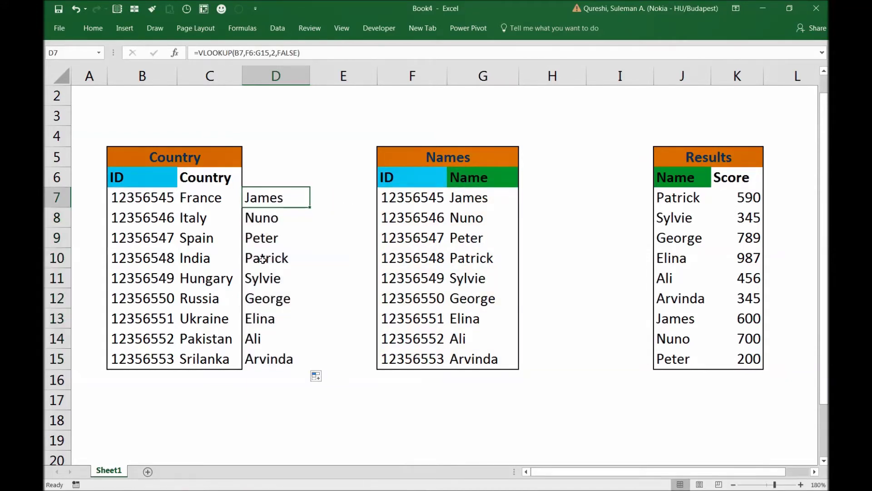
click(310, 53)
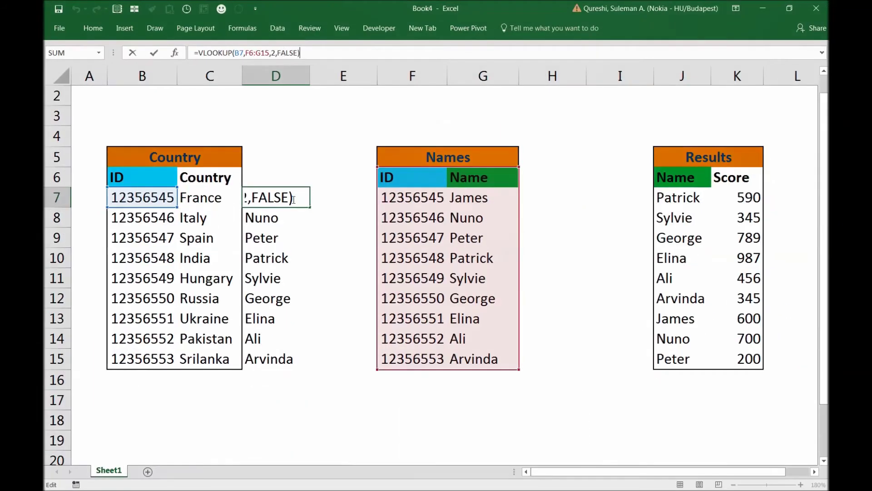
key(ctrl+Return)
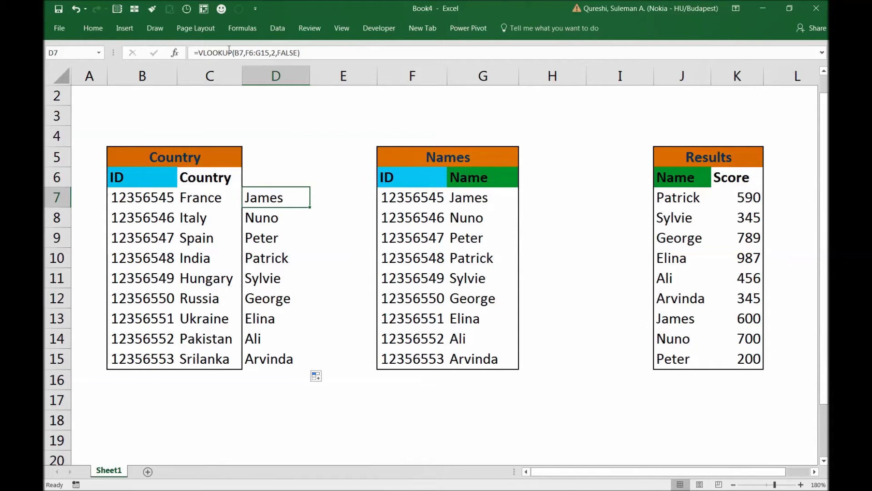
Step: Wrap D7's lookup in an outer VLOOKUP over J6:K15, column 2, FALSE, returning 600
click(196, 52)
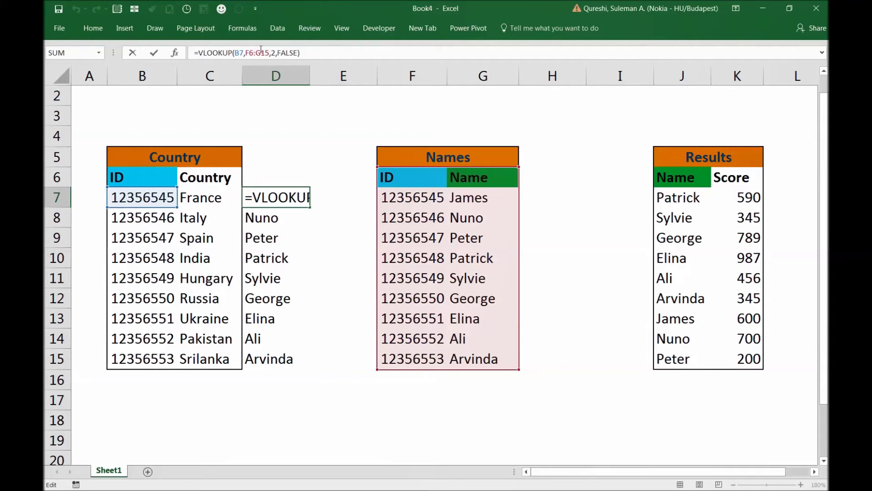
text(vlookup)
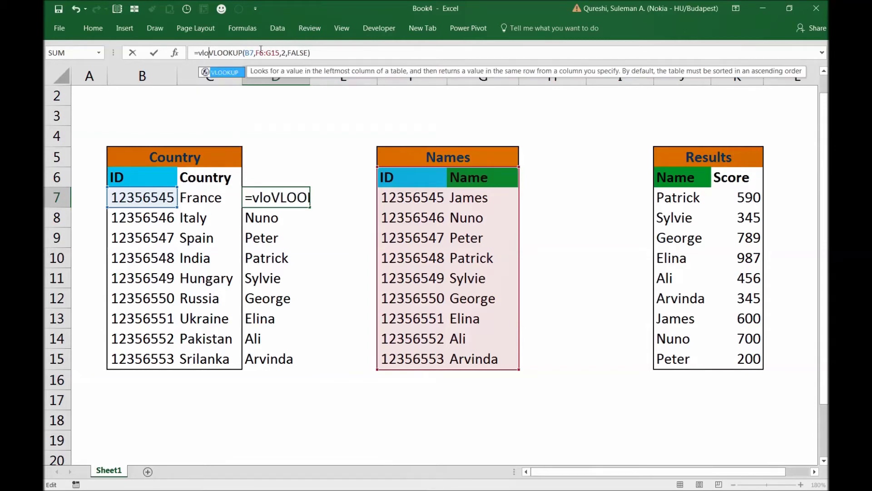
text(()
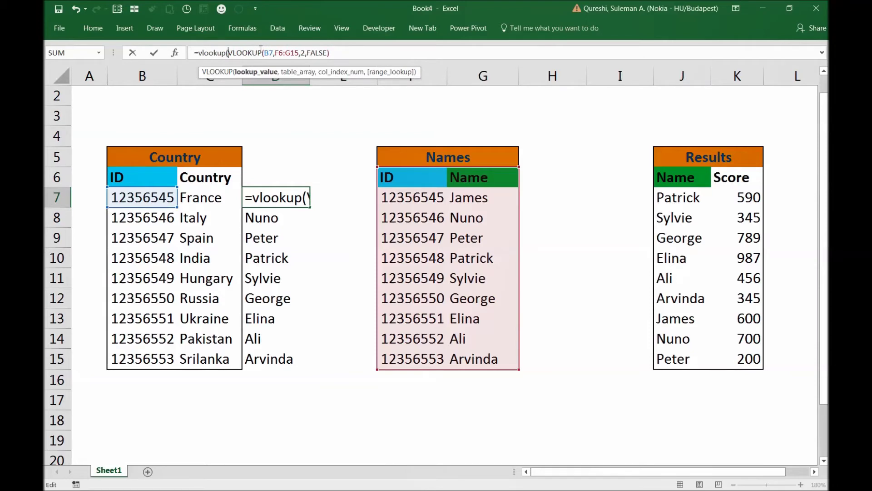
key(Right)
key(Right)
key(Right)
key(Right)
key(Right)
key(Right)
key(Right)
key(Right)
key(Right)
key(Right)
key(Right)
key(Right)
key(Right)
key(Right)
key(Right)
key(Right)
key(Right)
key(Right)
key(Right)
key(Right)
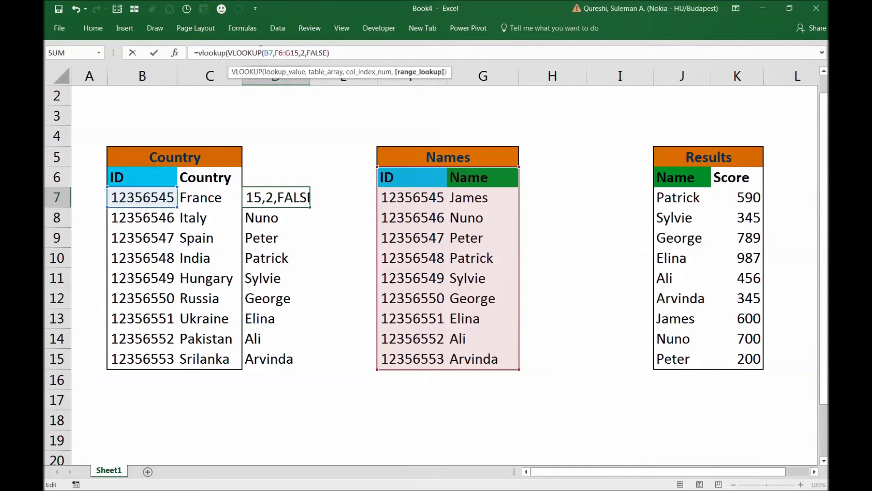
key(Right)
key(Right)
key(Right)
text(,)
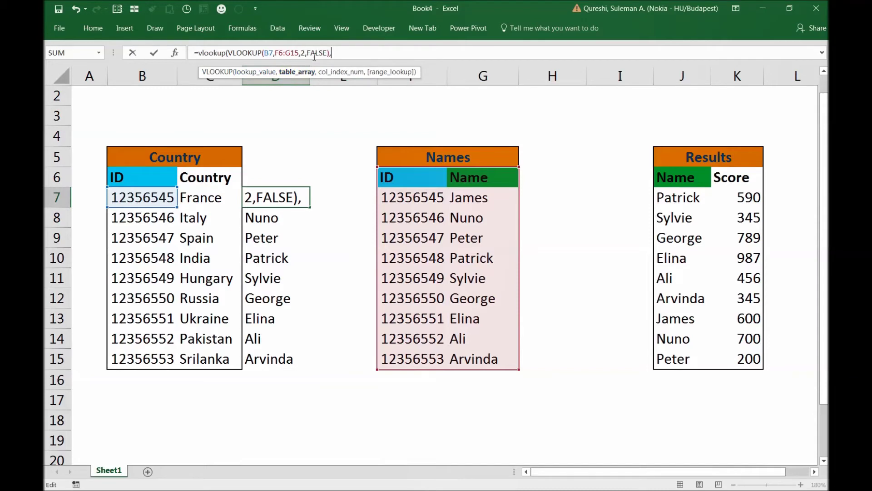
drag(662, 173, 722, 351)
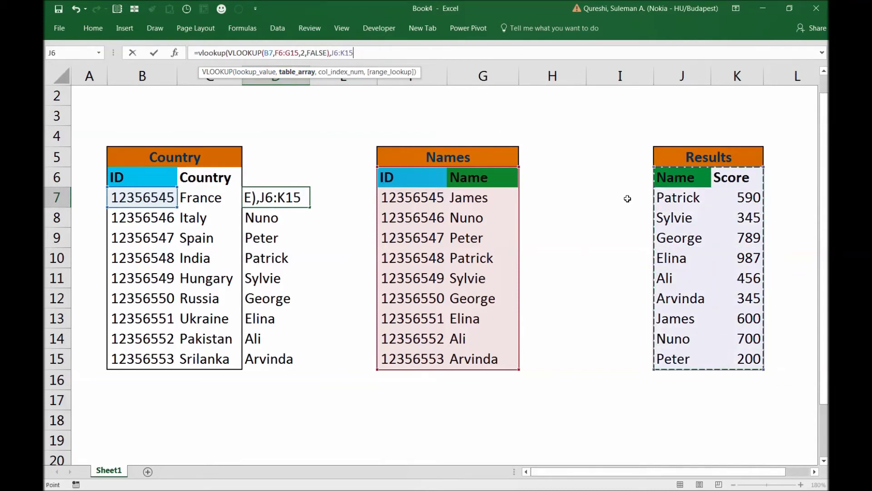
text(,2)
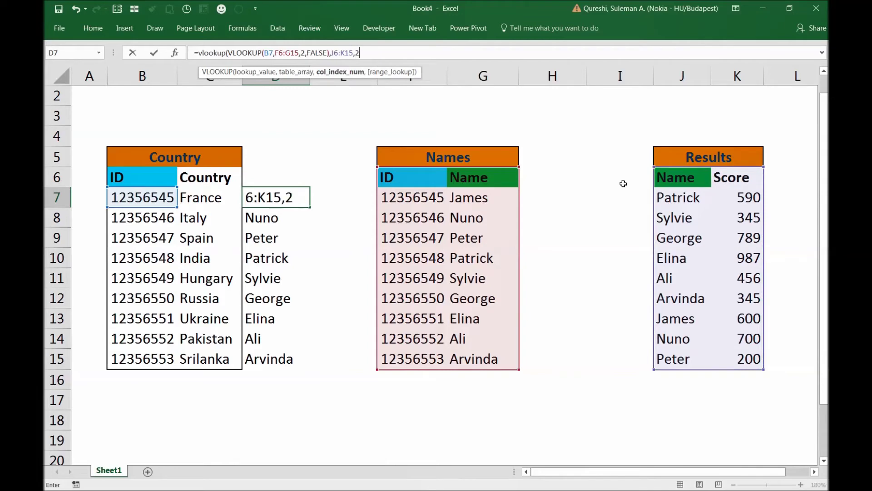
text(,false)
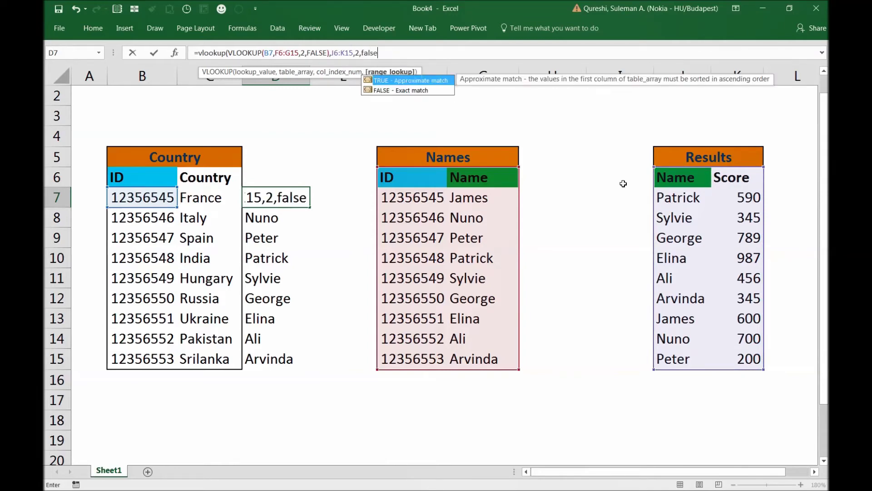
text())
key(Return)
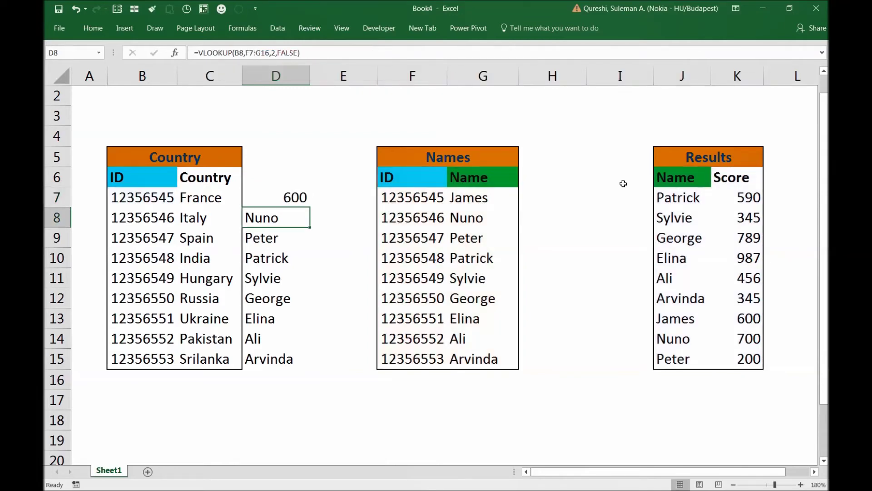
Step: Fill D7's nested lookup down to D15 and inspect the results in D7 through D10
click(292, 197)
drag(310, 208, 311, 370)
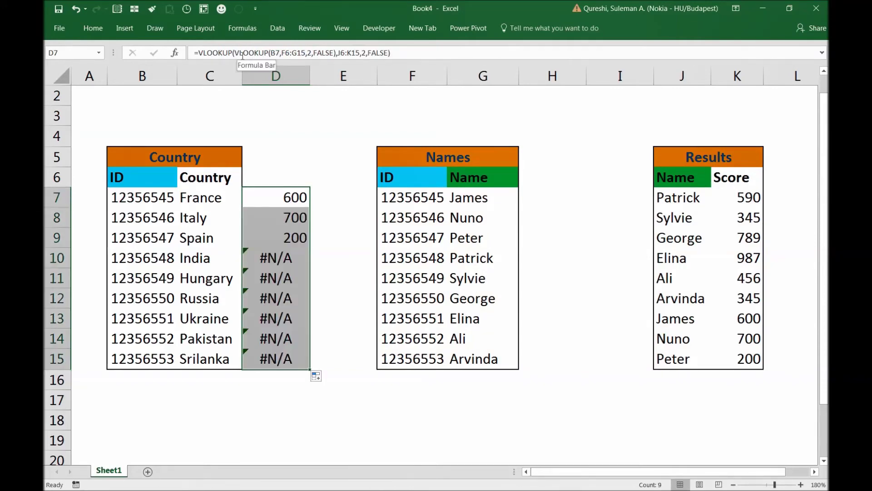
click(291, 198)
click(292, 220)
click(302, 255)
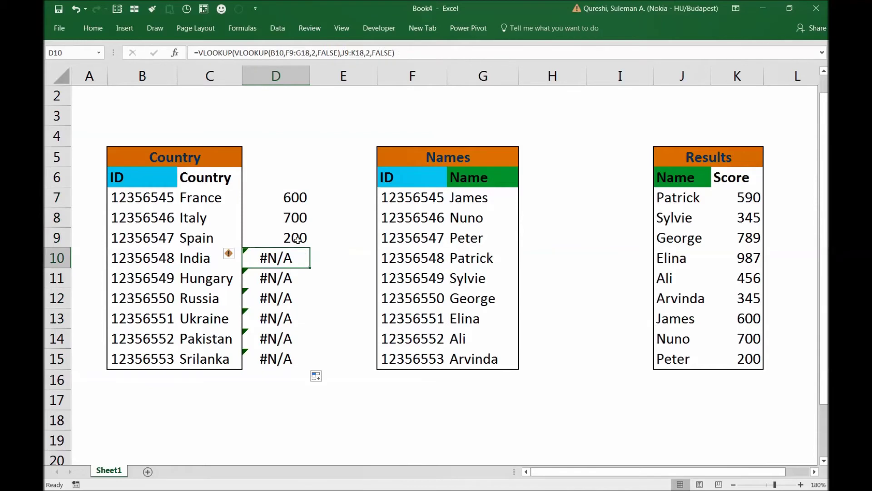
click(298, 239)
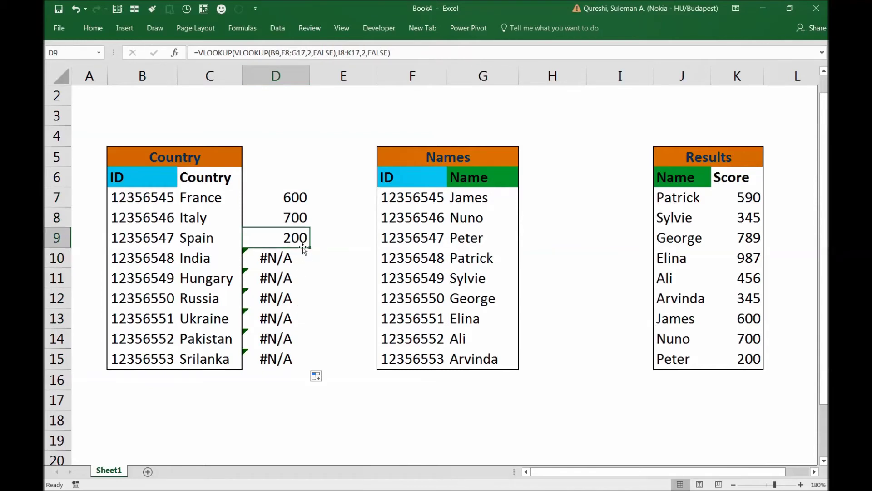
Step: Refill from D9 and check D10's shifted lookup ranges behind the #N/A error
drag(311, 248, 309, 364)
click(277, 257)
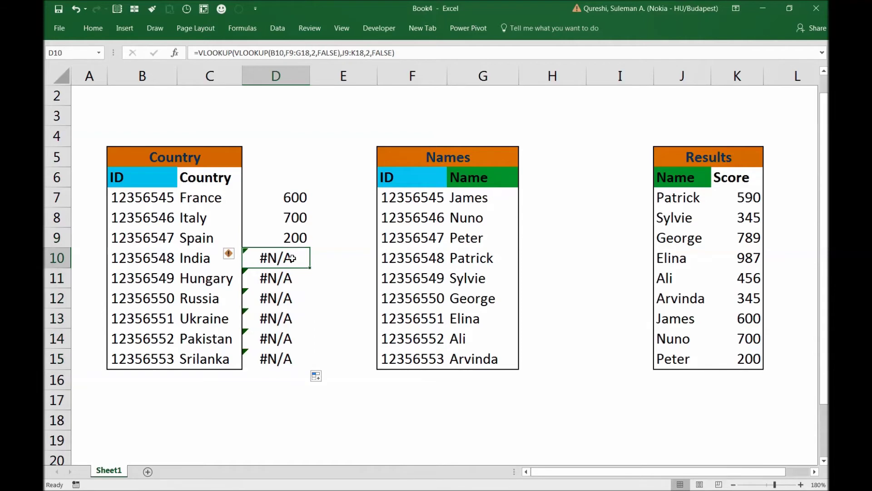
click(278, 53)
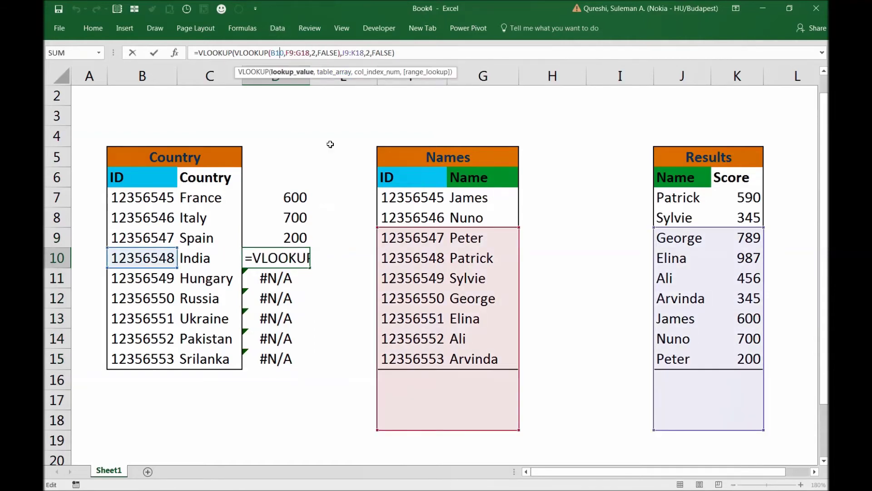
key(Escape)
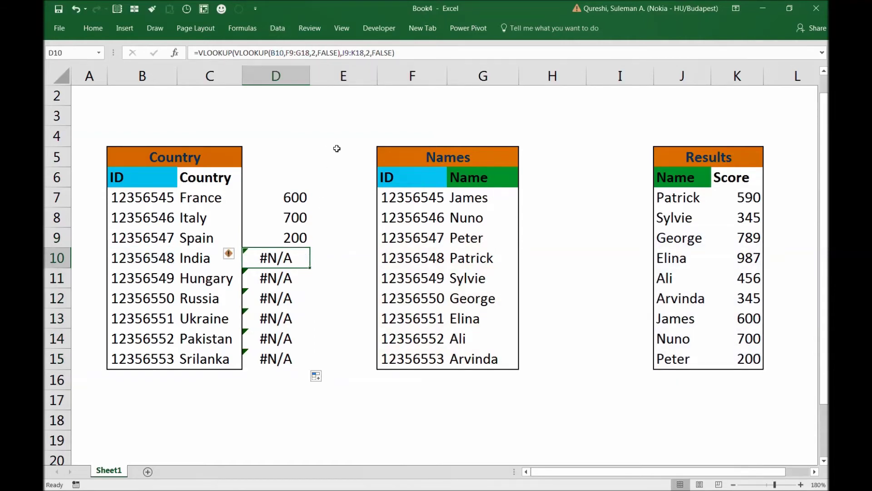
key(Up)
Step: Undo back to the names, then rewrap D7 in a VLOOKUP over J6:K15 returning 600
key(ctrl+z)
key(ctrl+z)
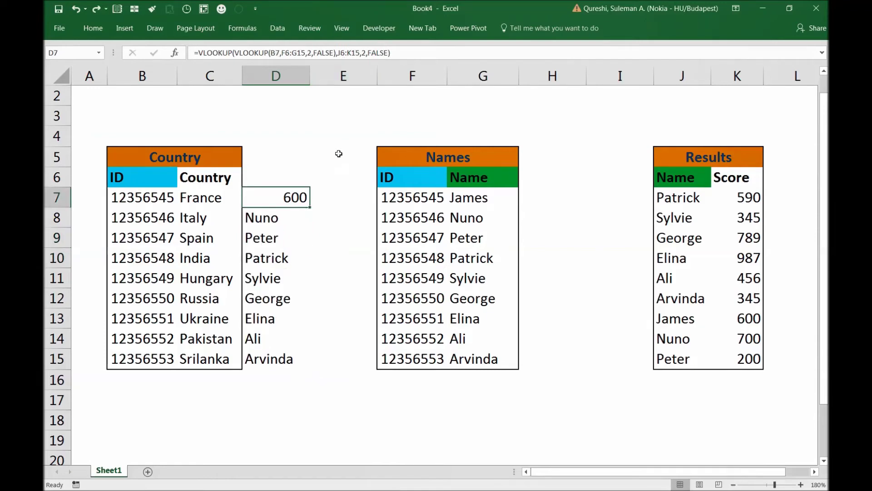
key(ctrl+z)
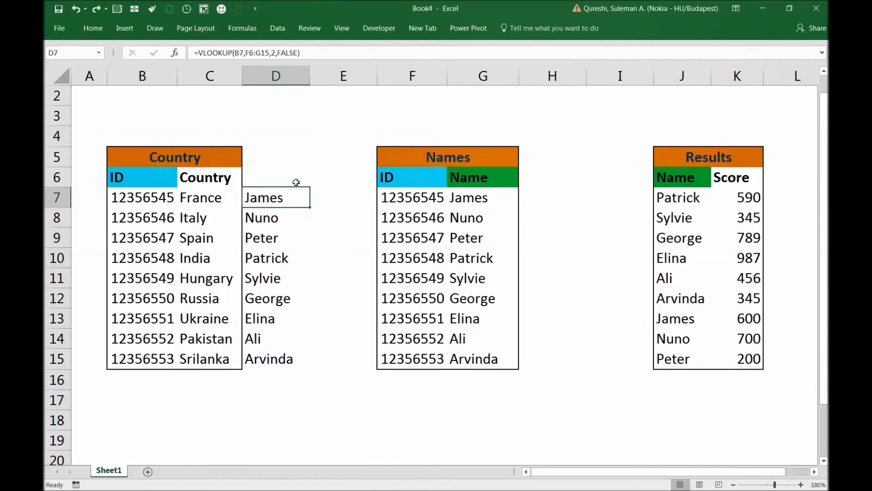
click(306, 53)
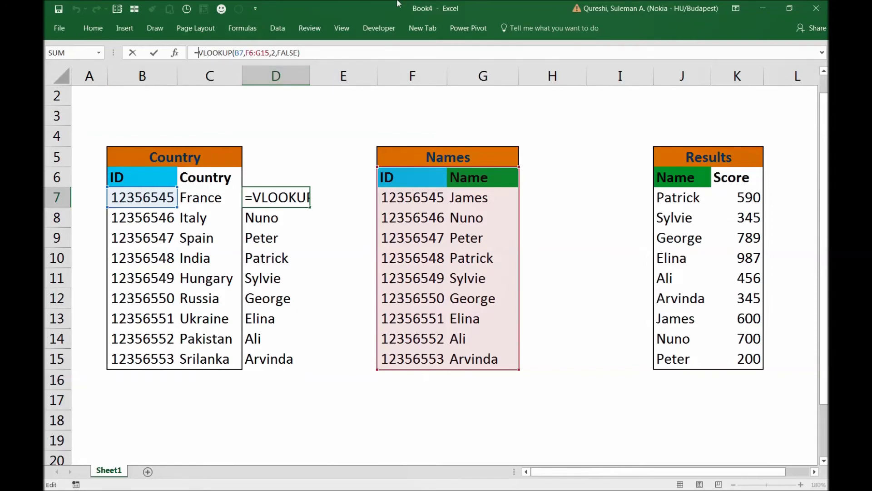
key(Home)
key(Right)
text(vlooku)
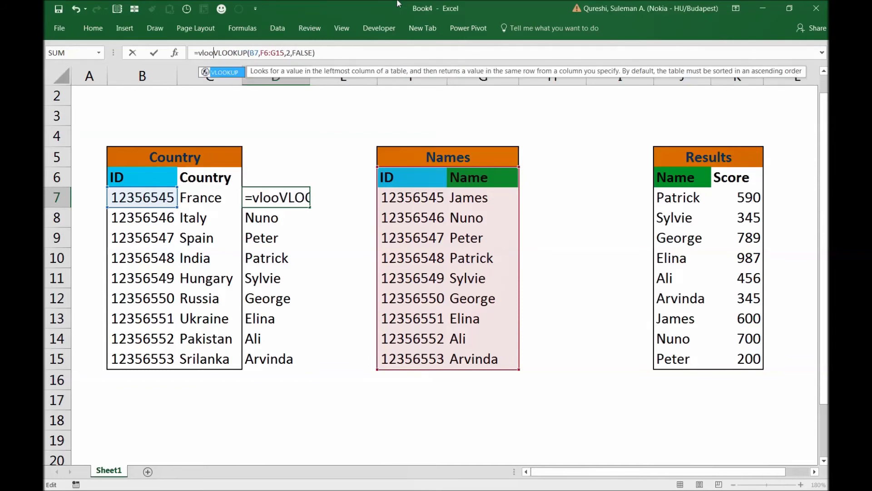
text(p()
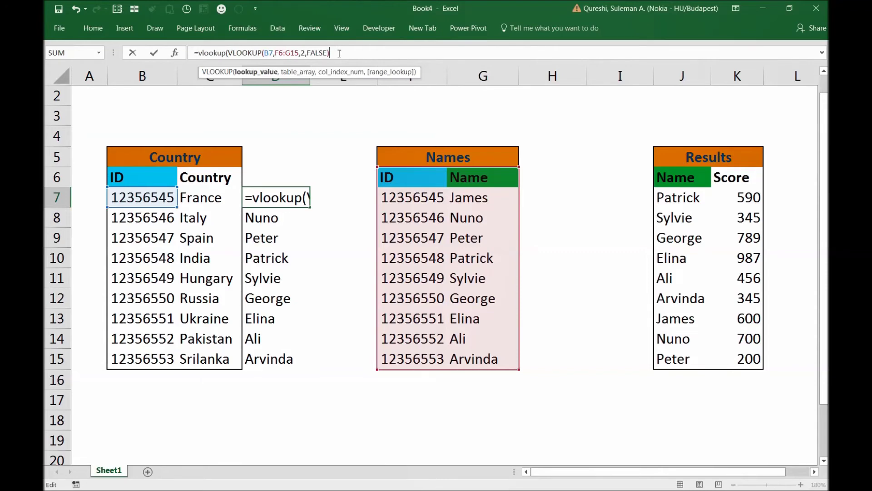
text(,)
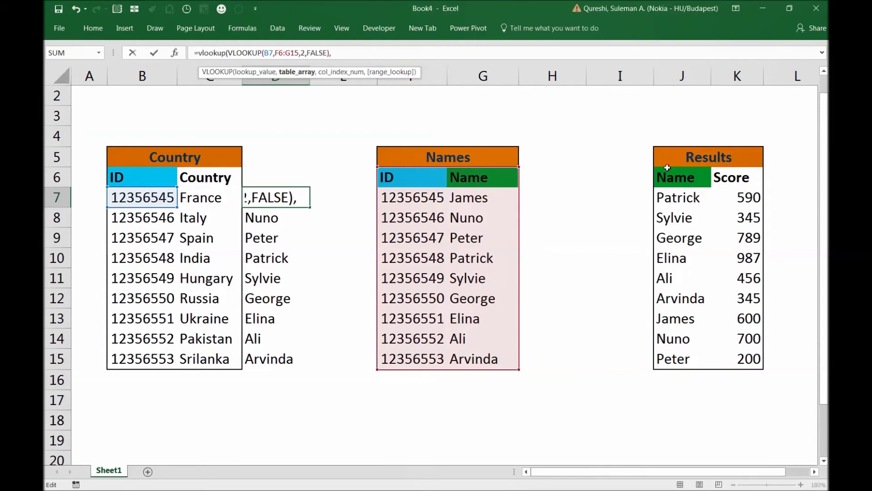
drag(677, 178, 728, 353)
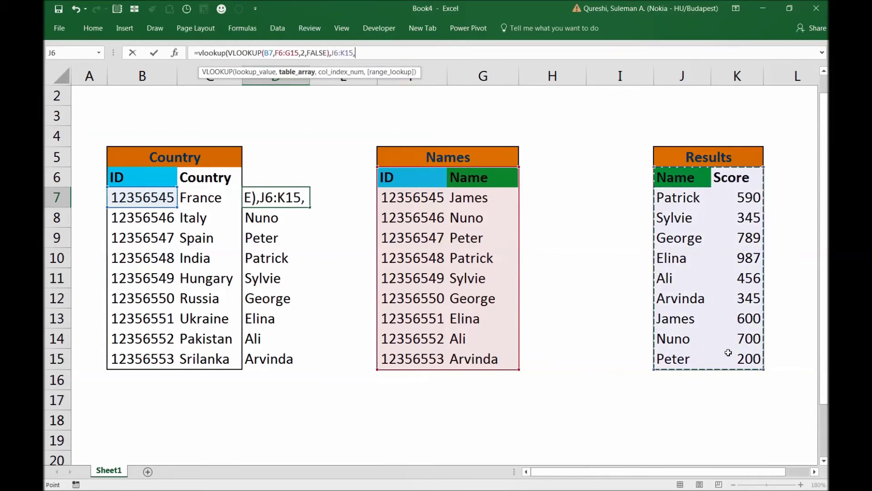
text(2,false)
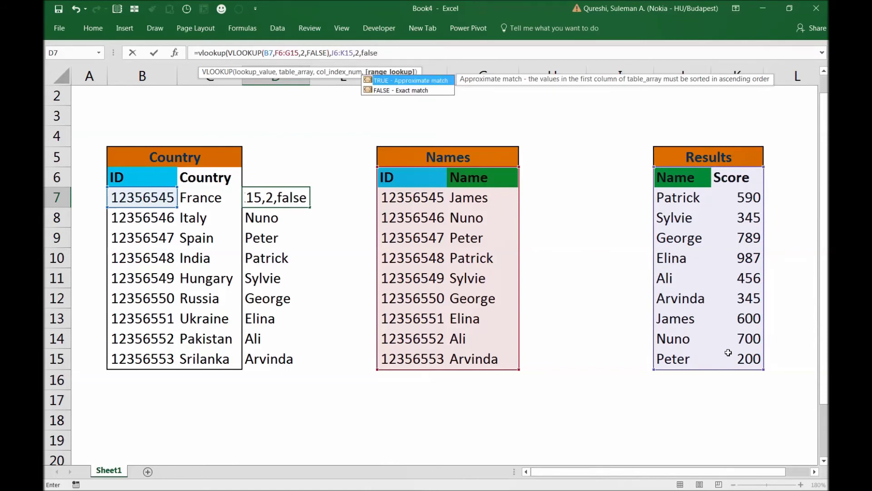
text())
key(Return)
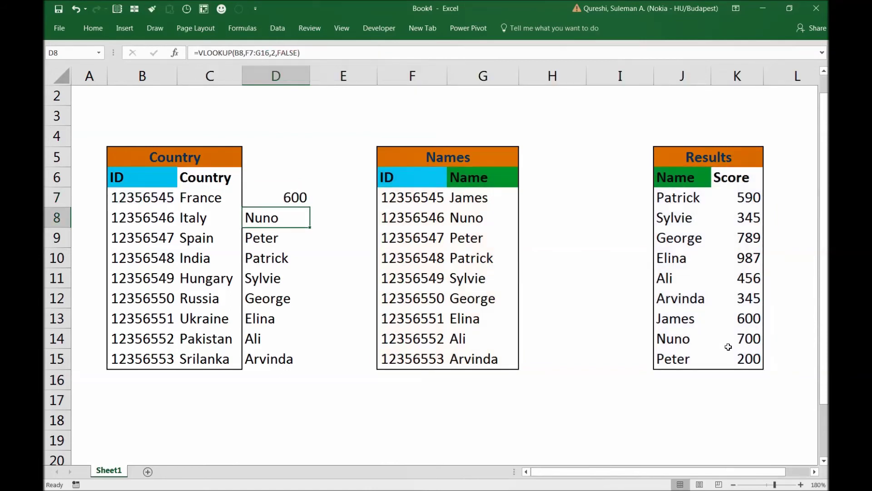
click(286, 196)
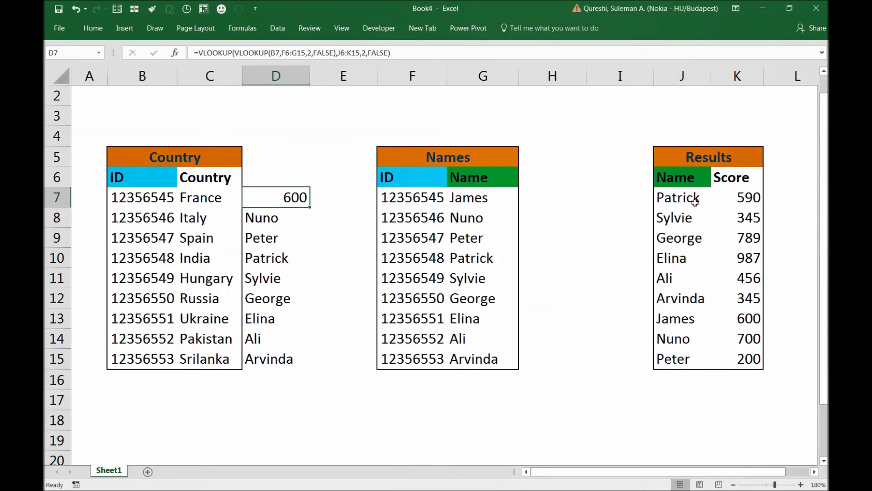
click(177, 199)
Step: Trace the ID to James in G7, then fill J13:K13 (James, 600) green
click(429, 197)
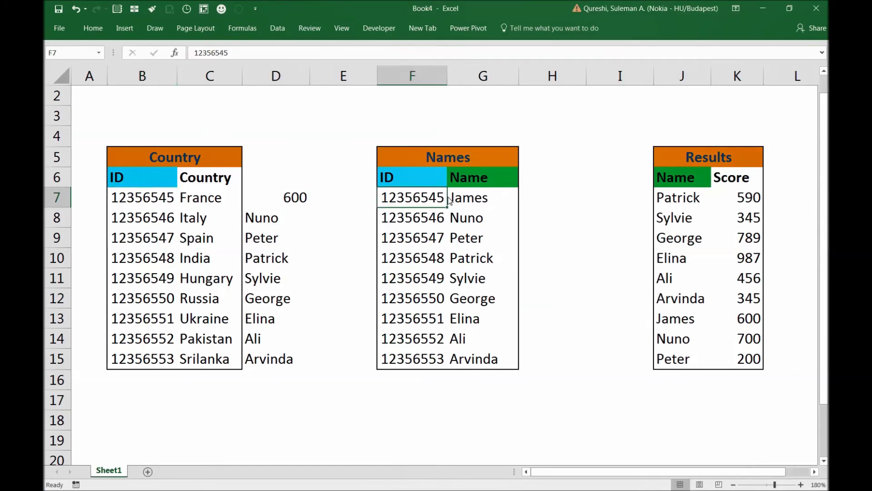
click(465, 200)
click(759, 323)
drag(759, 322, 681, 320)
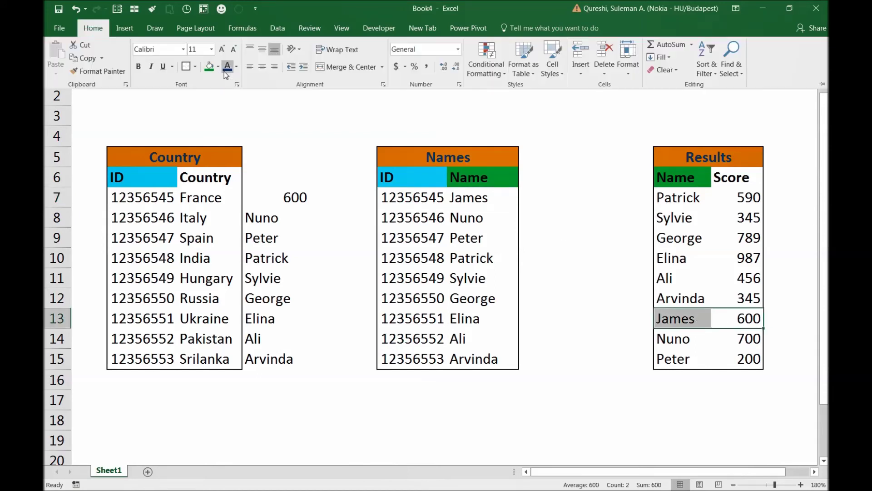
click(209, 69)
click(607, 327)
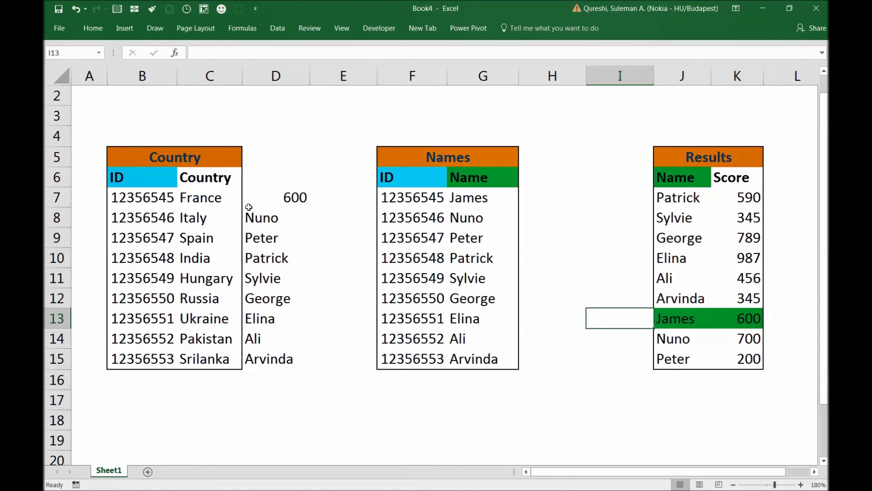
click(276, 197)
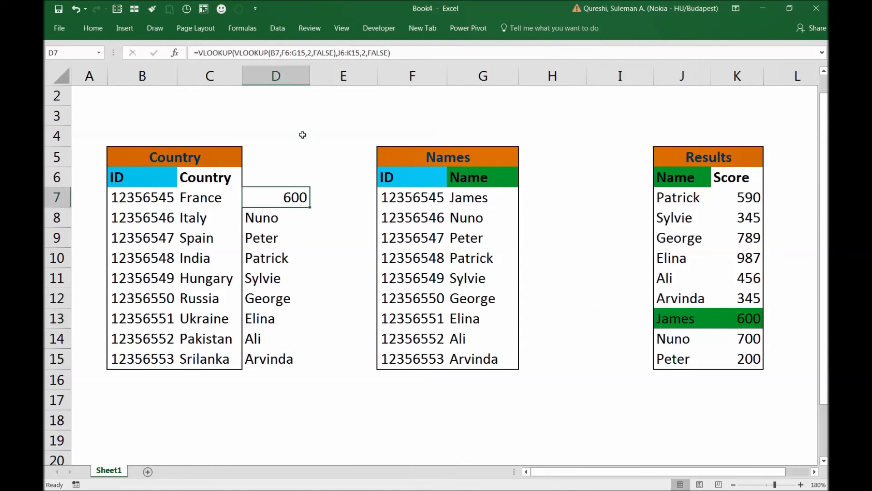